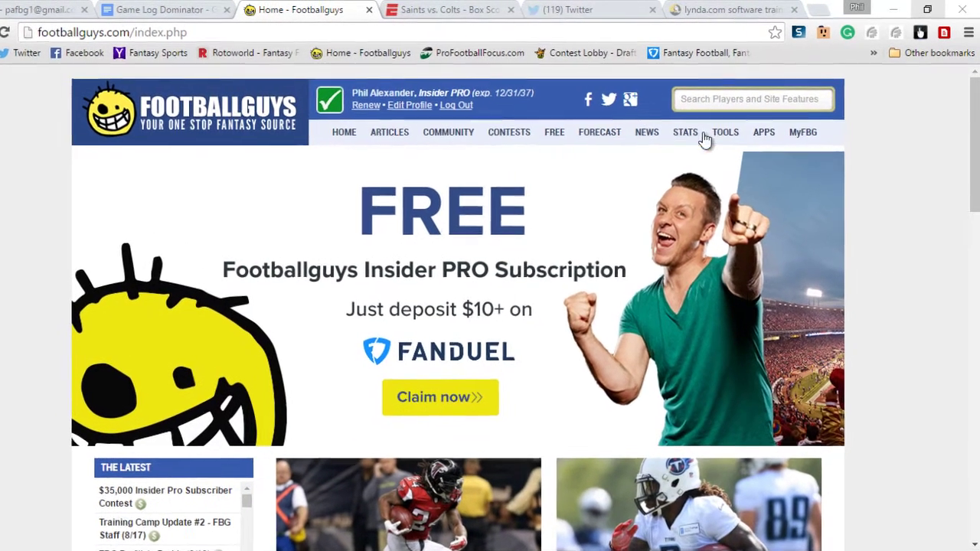
Step: Open the Game Log Dominator tool from the Footballguys game log statistics features
mouse_move(706, 124)
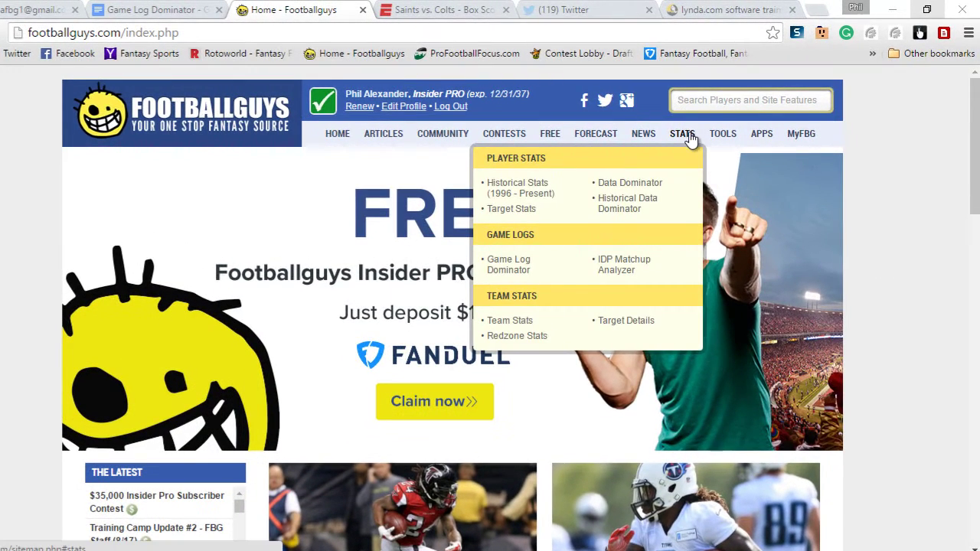
left_click(513, 273)
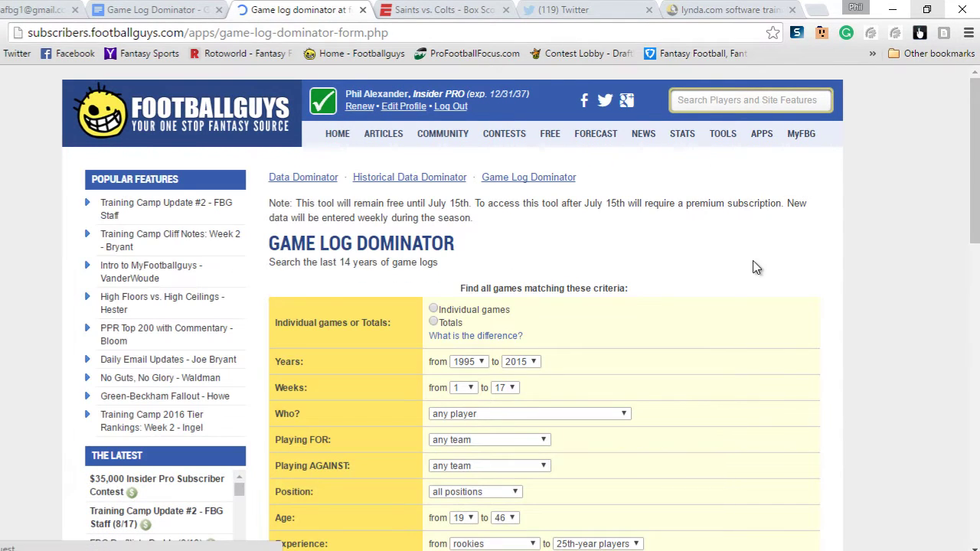
Step: Limit the game log search to the 2015 season, weeks 1 to 7
scroll(849, 277, "down", 1)
scroll(848, 283, "down", 1)
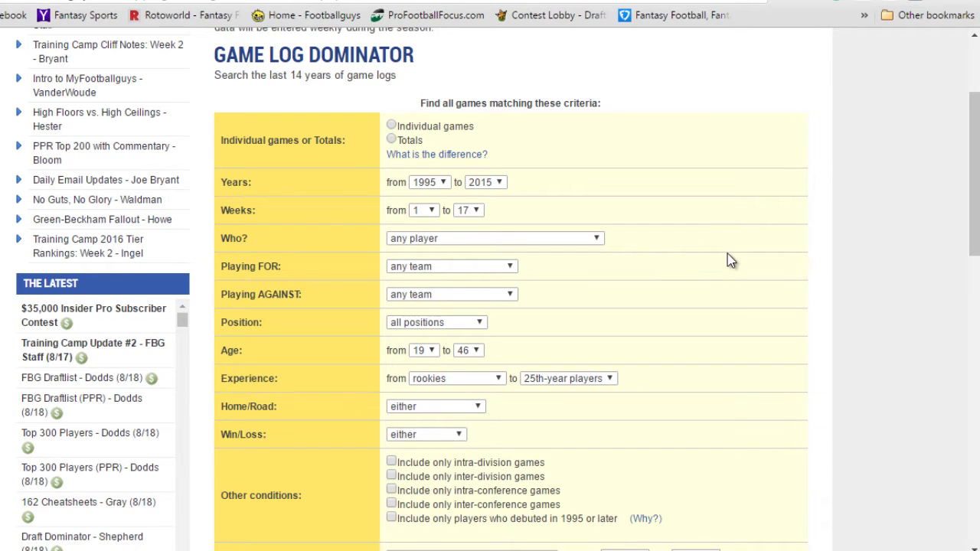
left_click(442, 184)
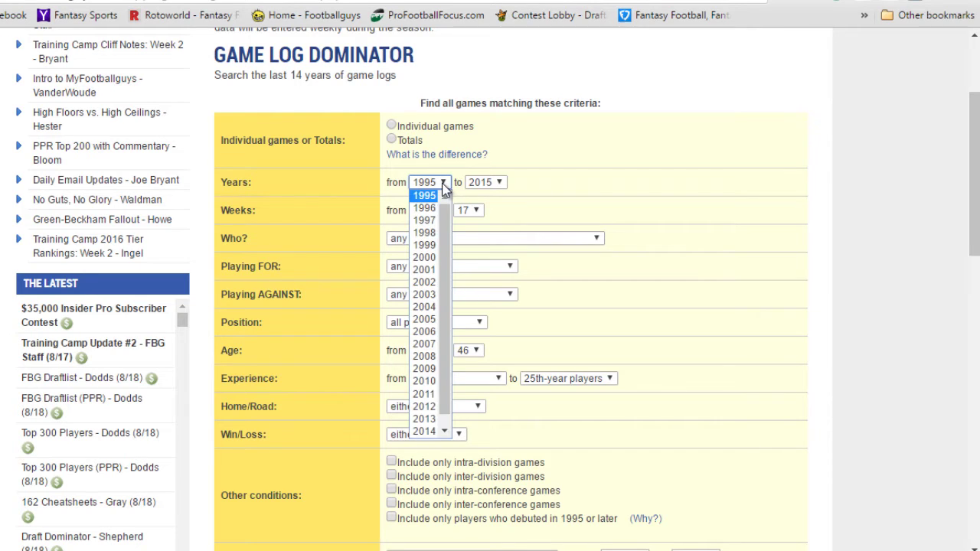
left_click(427, 432)
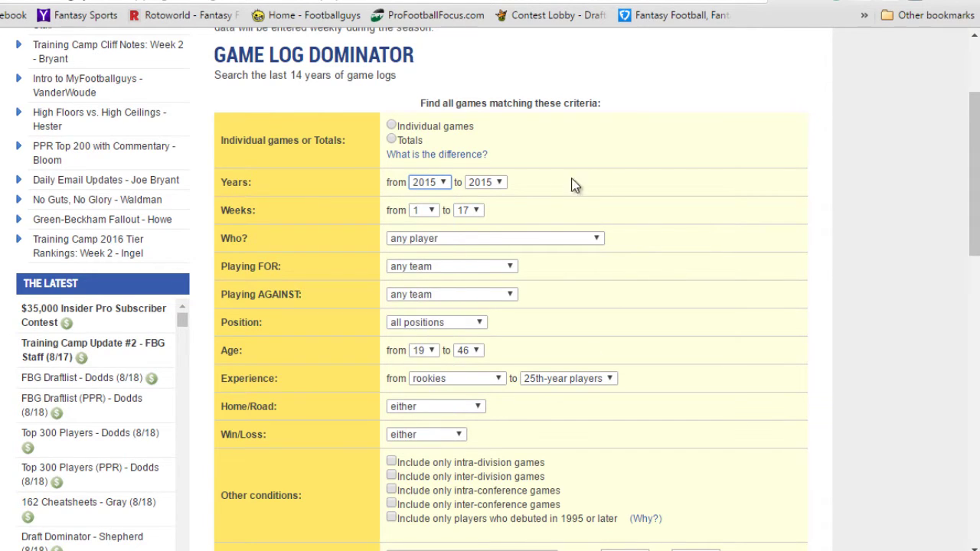
left_click(470, 213)
left_click(468, 299)
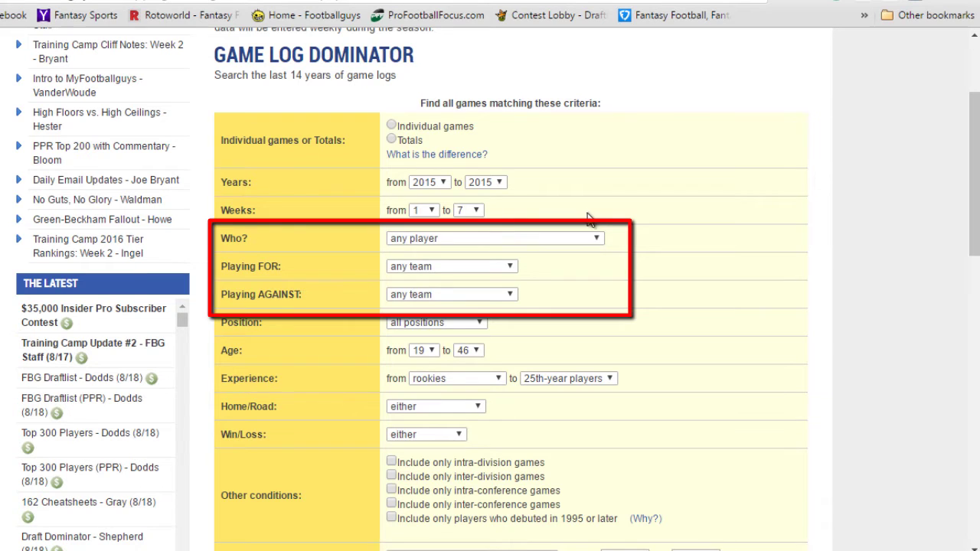
Step: Set the opponent to New Orleans Saints and restrict the position to QBs only
scroll(610, 306, "down", 1)
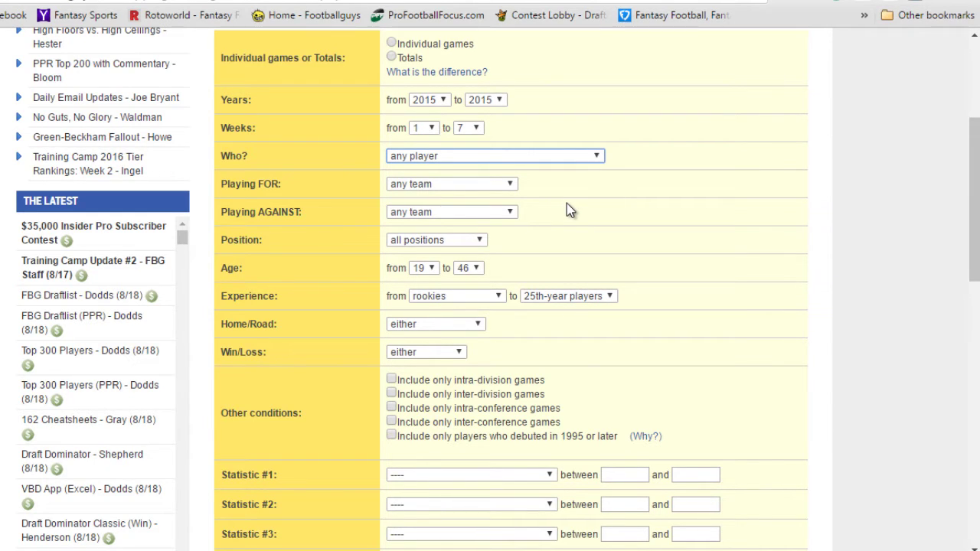
left_click(508, 212)
scroll(452, 321, "down", 5)
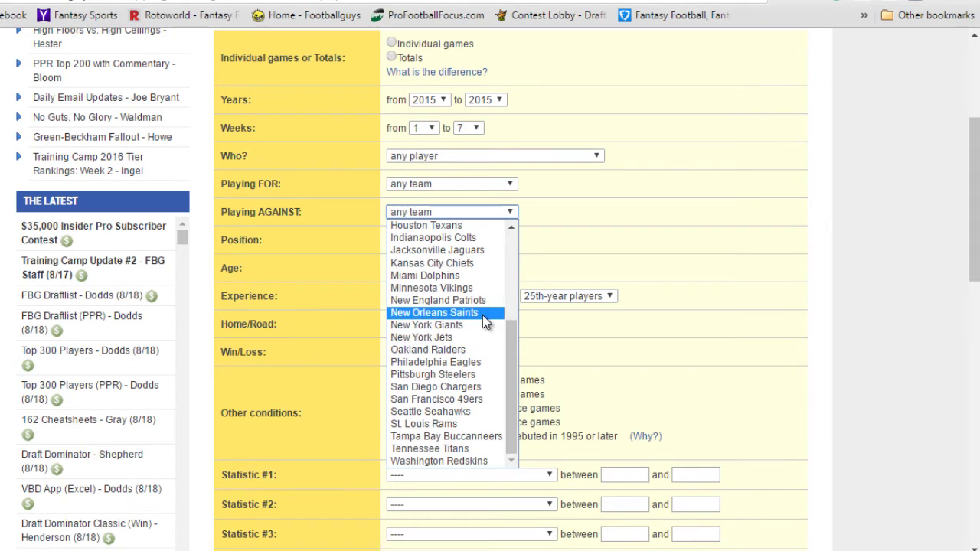
left_click(482, 314)
left_click(469, 241)
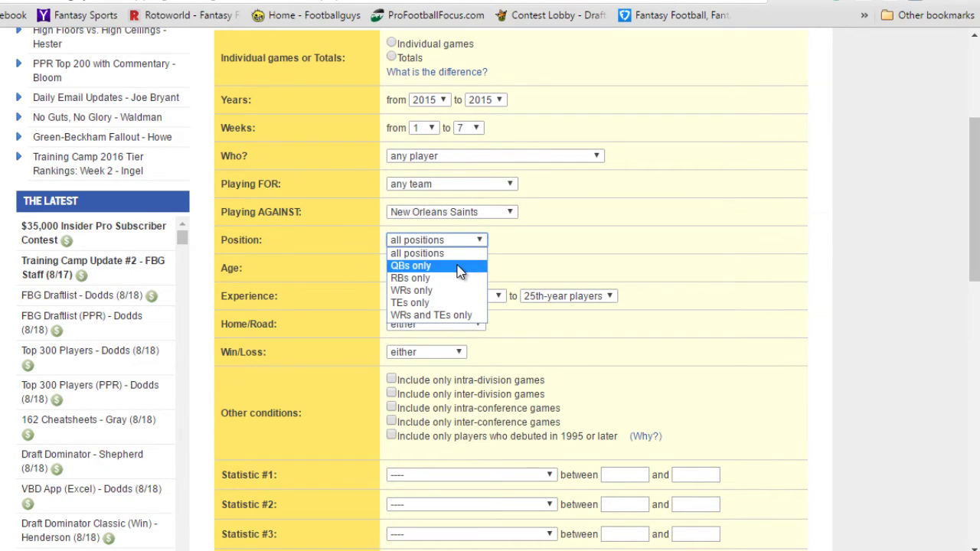
left_click(460, 265)
left_click(537, 255)
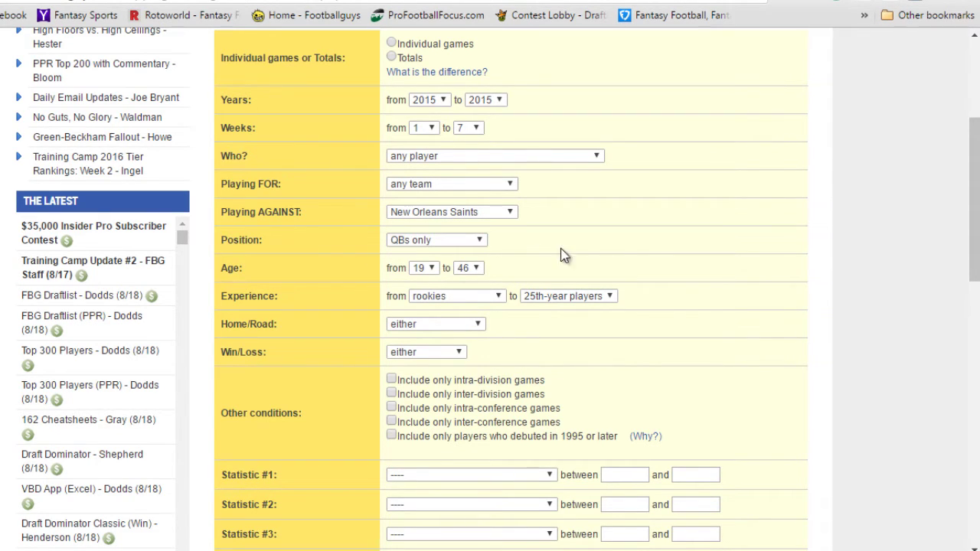
Step: Examine the choices offered for Home/Road, Win/Loss, the other conditions and the Statistic #1 filter
scroll(643, 248, "down", 1)
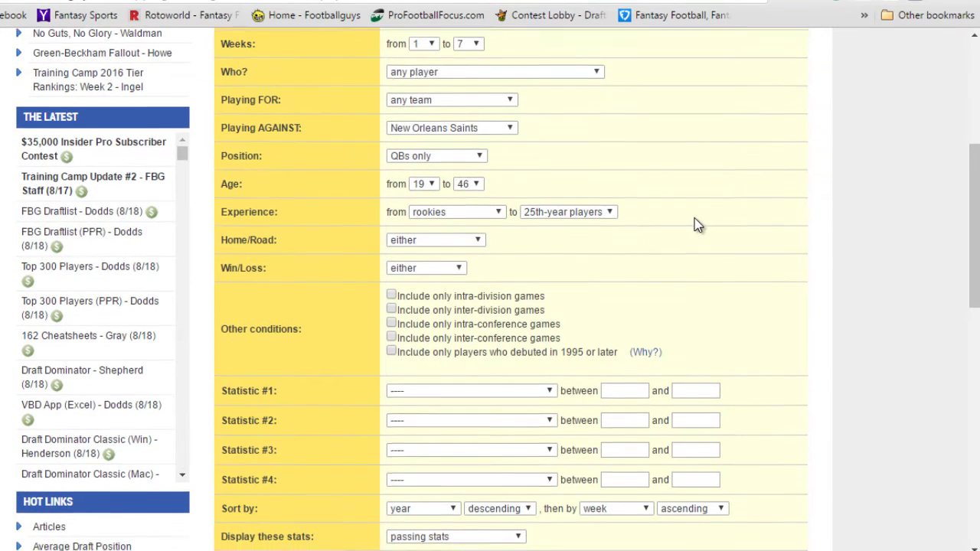
scroll(697, 224, "down", 1)
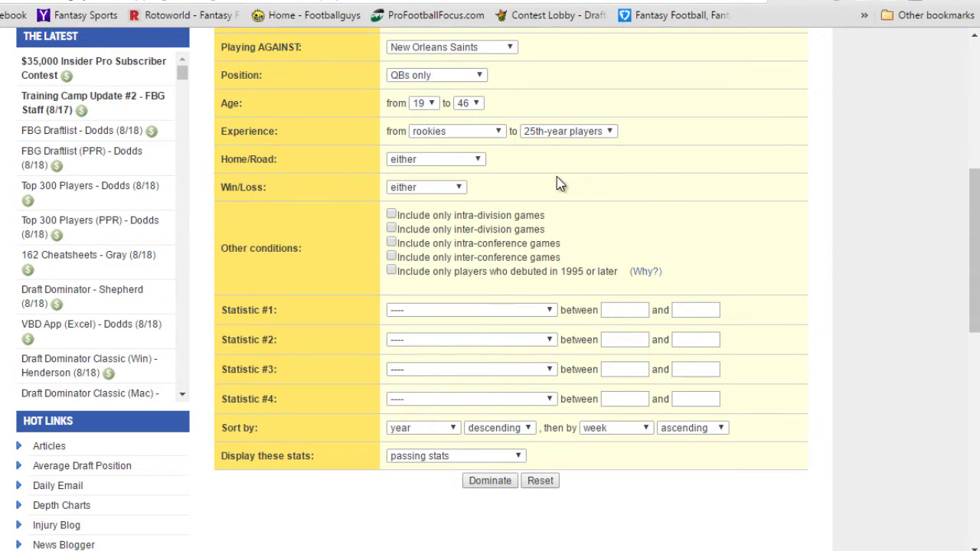
left_click(482, 161)
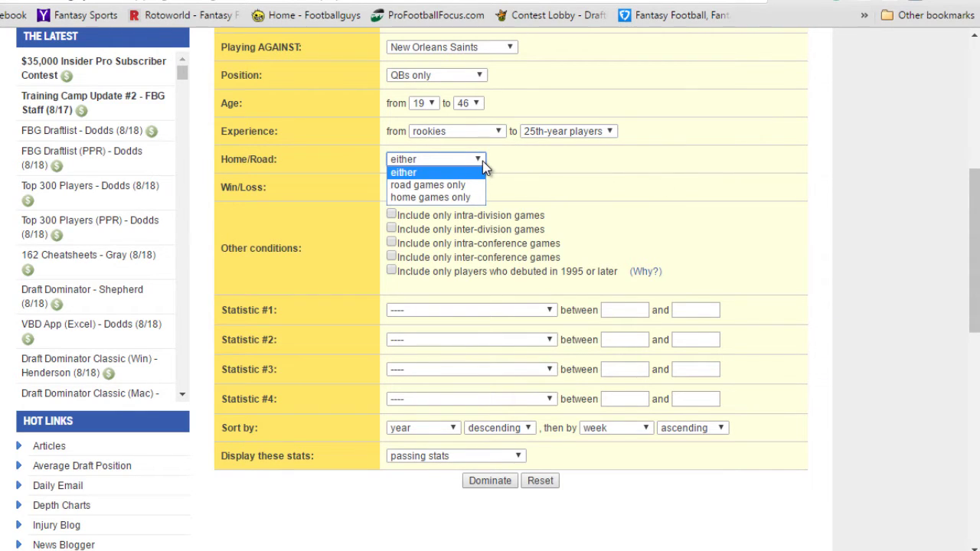
left_click(483, 161)
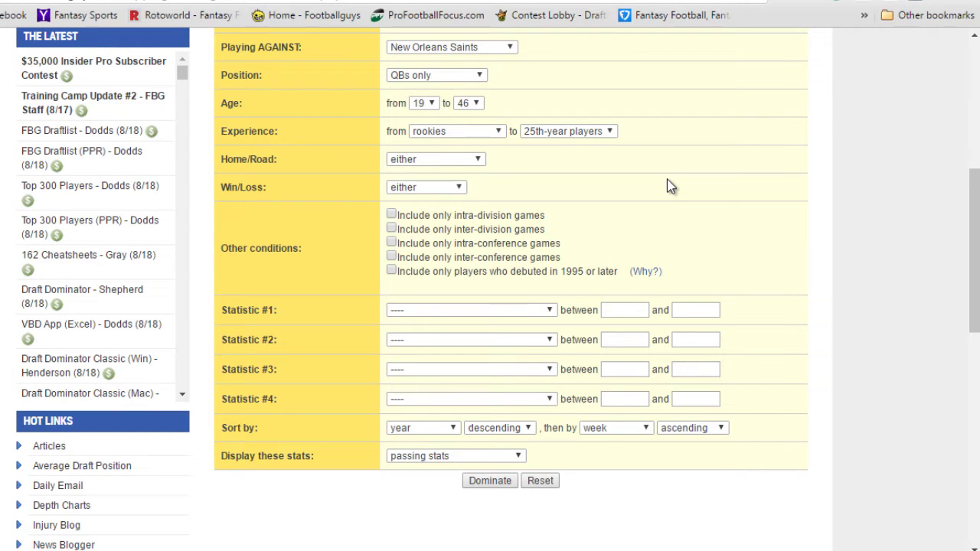
left_click(460, 188)
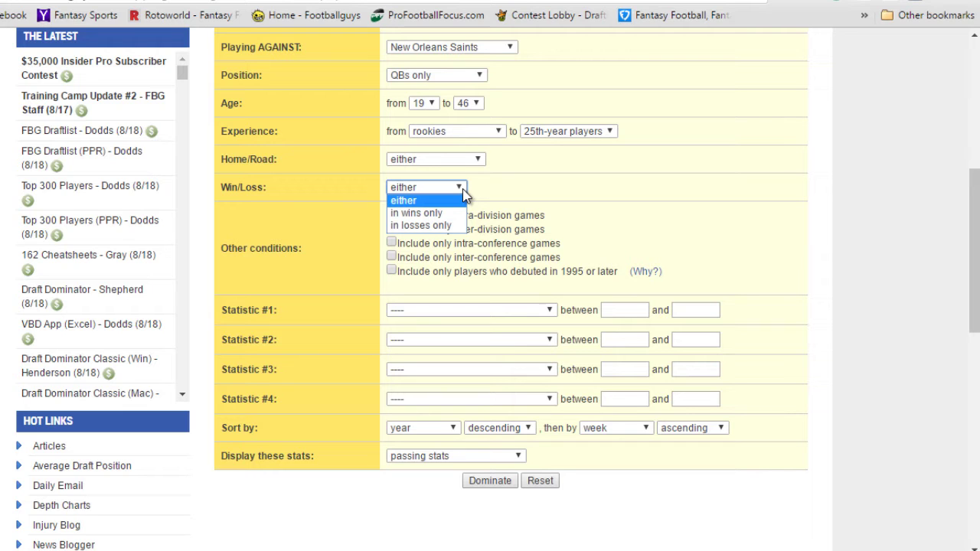
left_click(463, 190)
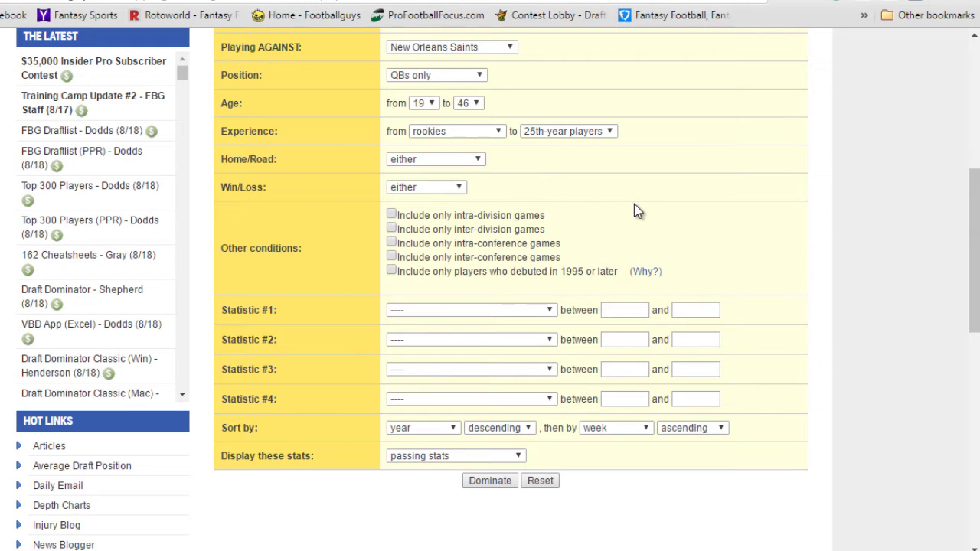
scroll(634, 203, "down", 1)
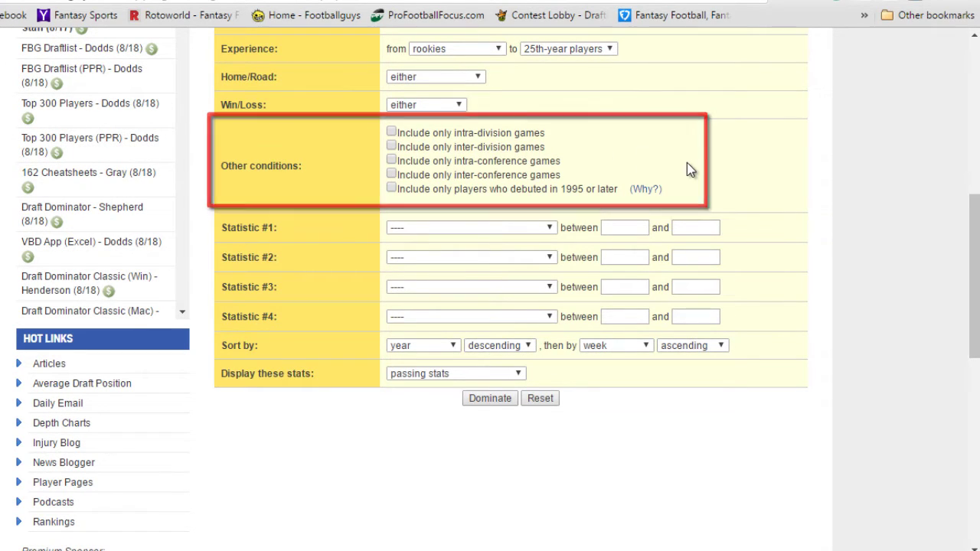
left_click(553, 227)
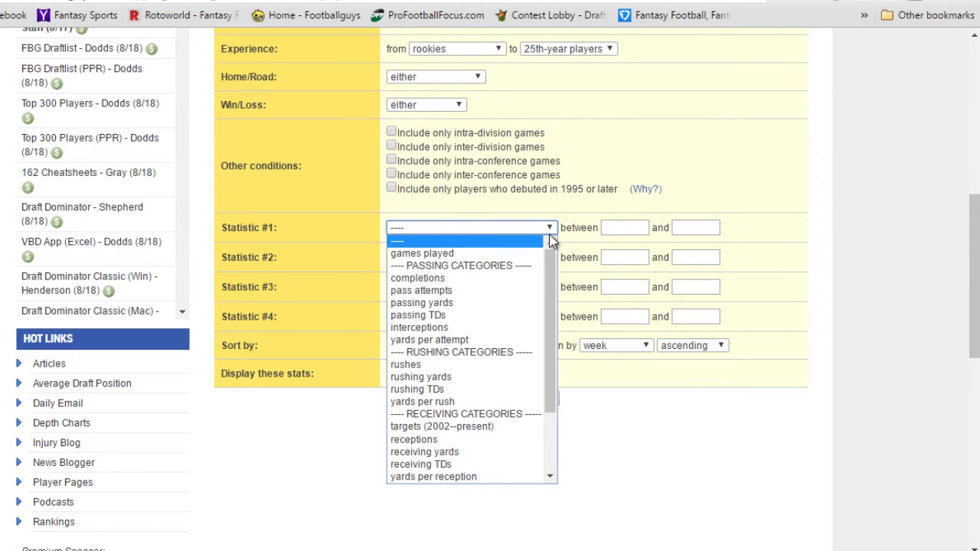
scroll(536, 283, "down", 2)
scroll(540, 287, "up", 4)
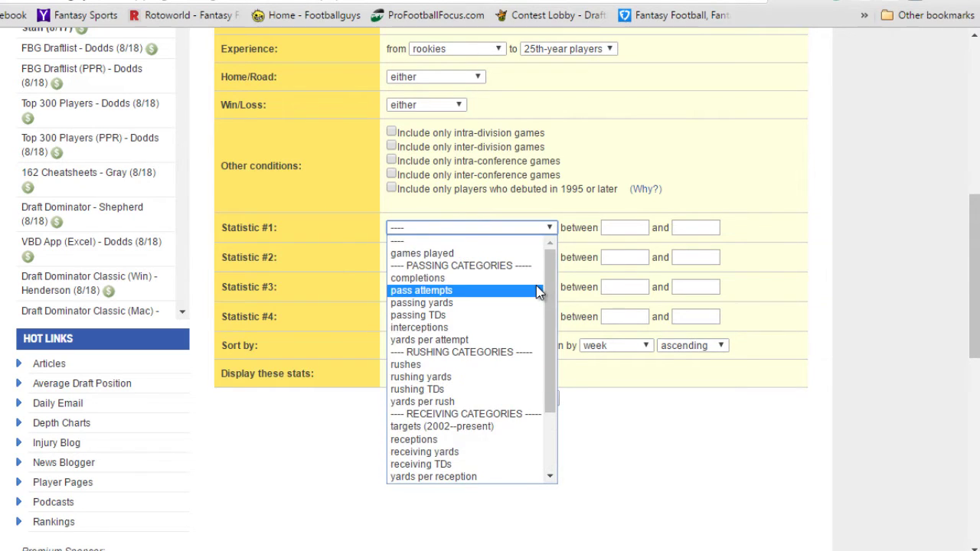
left_click(771, 243)
left_click(771, 244)
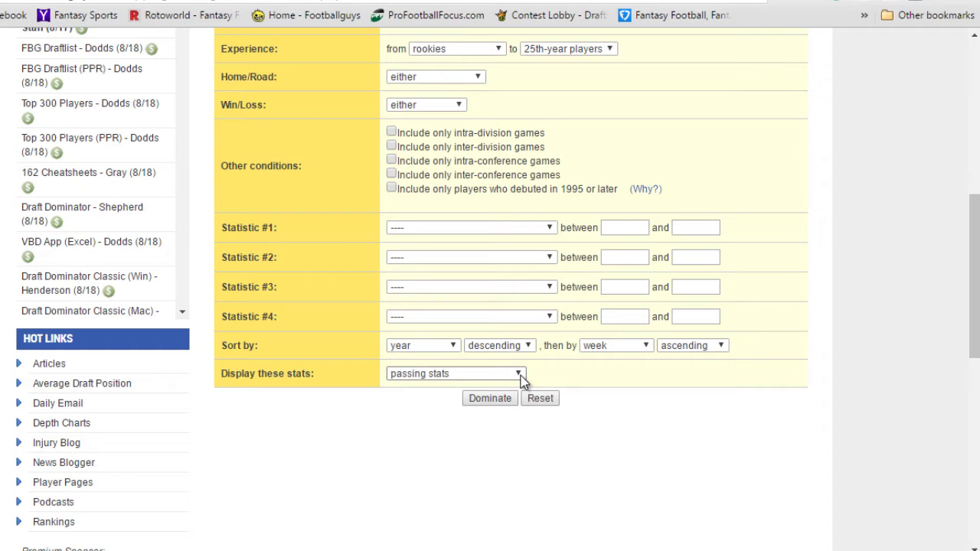
Step: Run the search for quarterback games against the New Orleans Saints and return to the search form
left_click(503, 407)
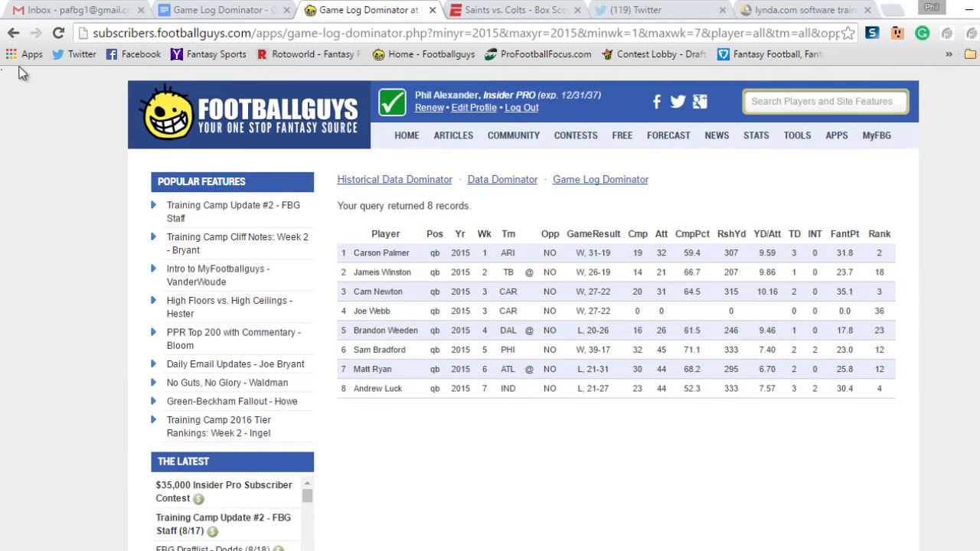
left_click(13, 33)
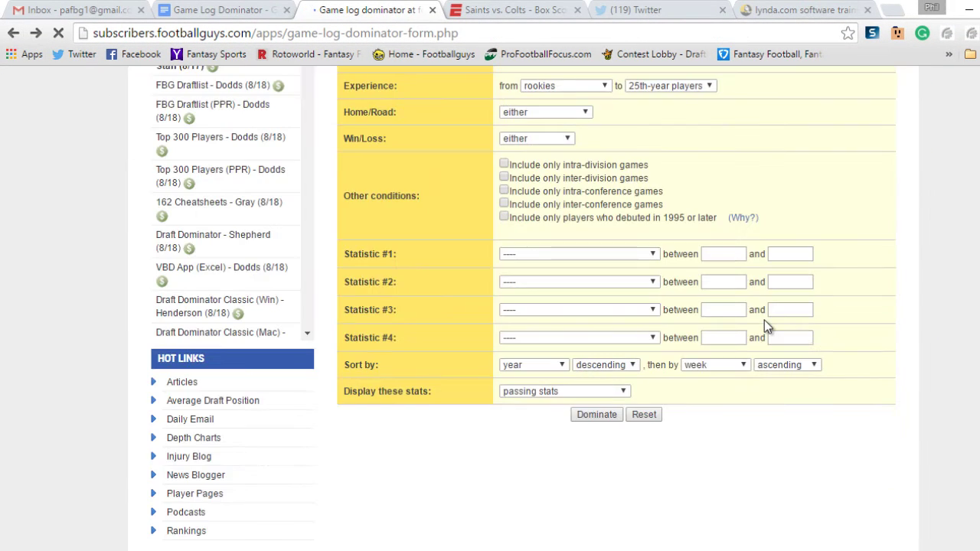
Step: Change the opponent to New York Giants, keeping the other criteria, and run the search
scroll(849, 268, "up", 4)
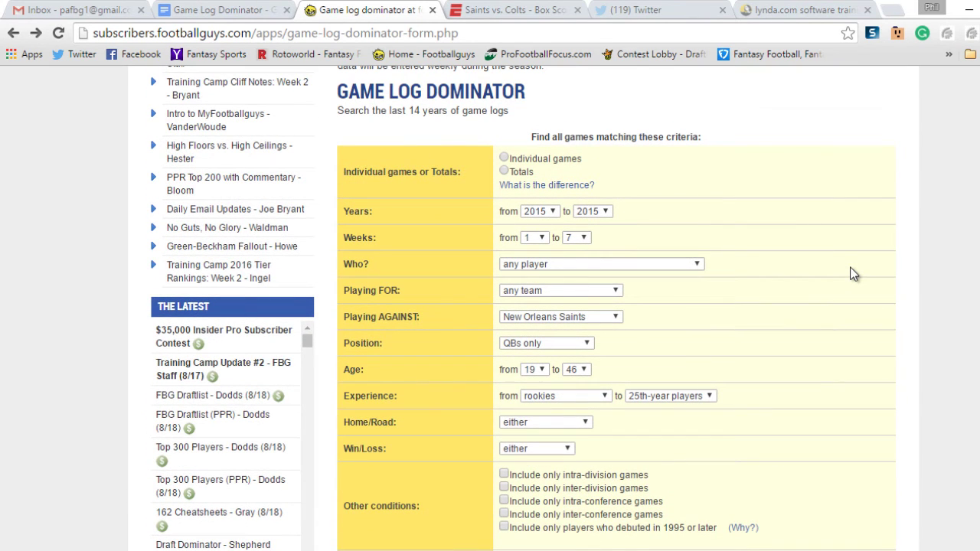
scroll(814, 276, "down", 1)
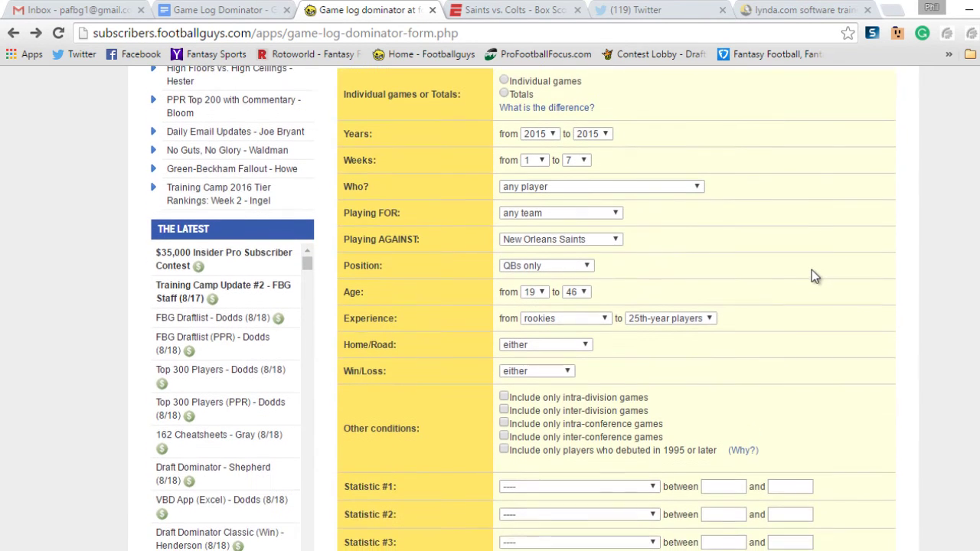
left_click(596, 237)
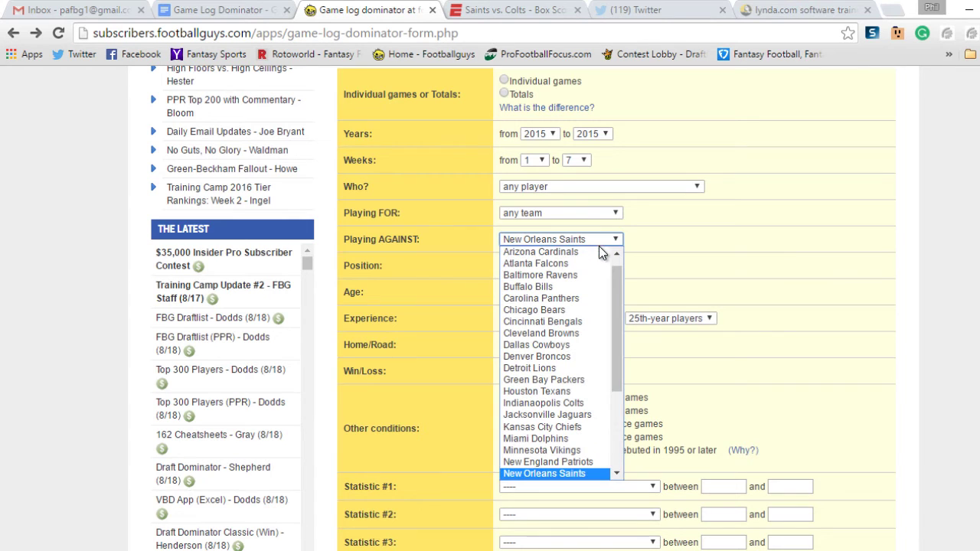
scroll(571, 383, "down", 2)
left_click(547, 344)
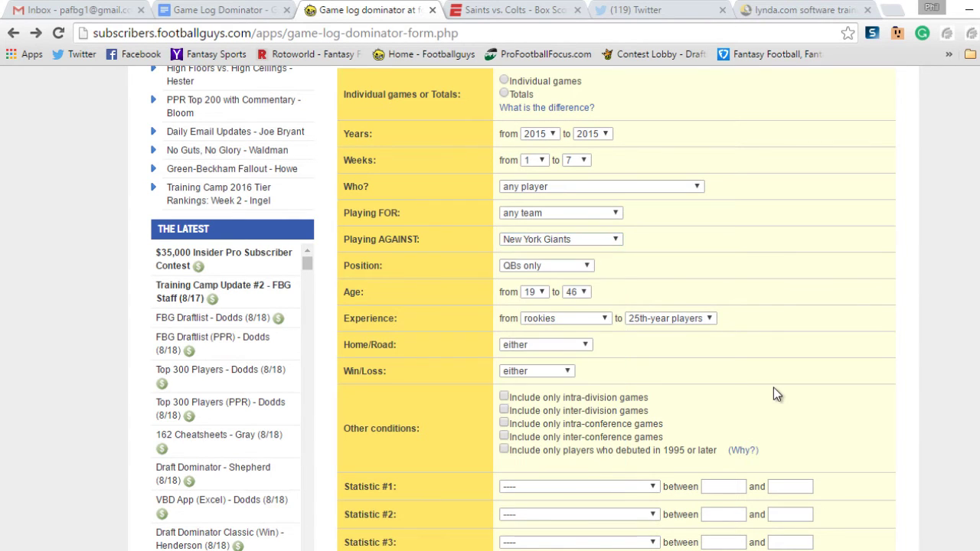
scroll(773, 388, "down", 4)
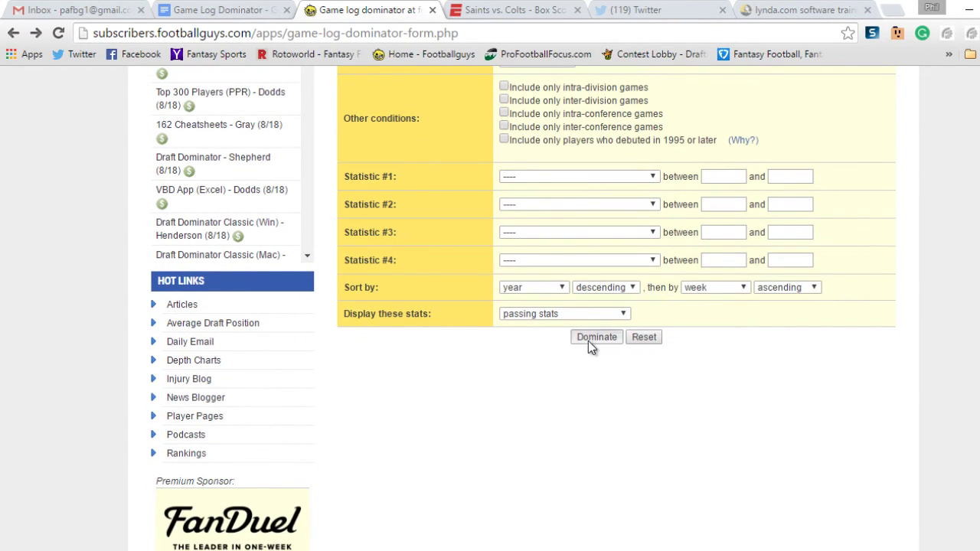
left_click(589, 337)
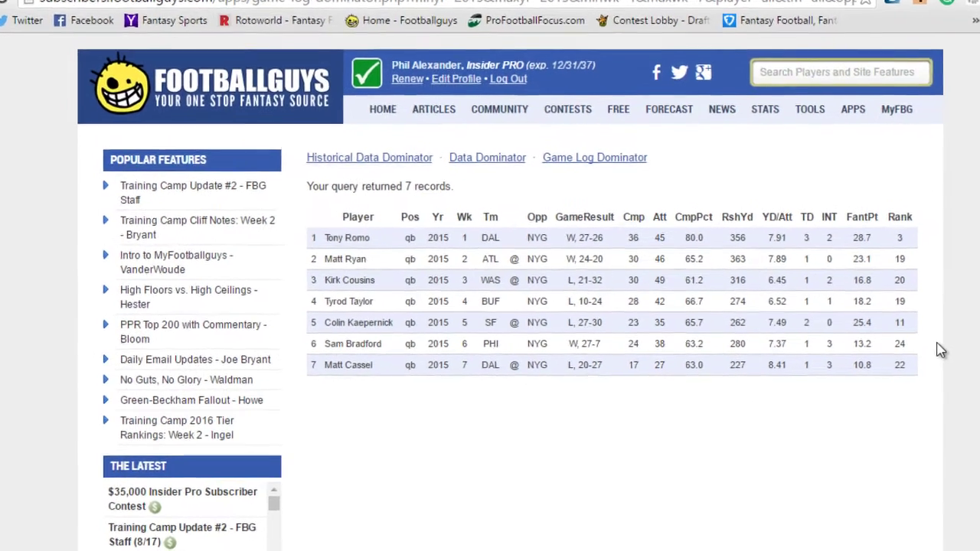